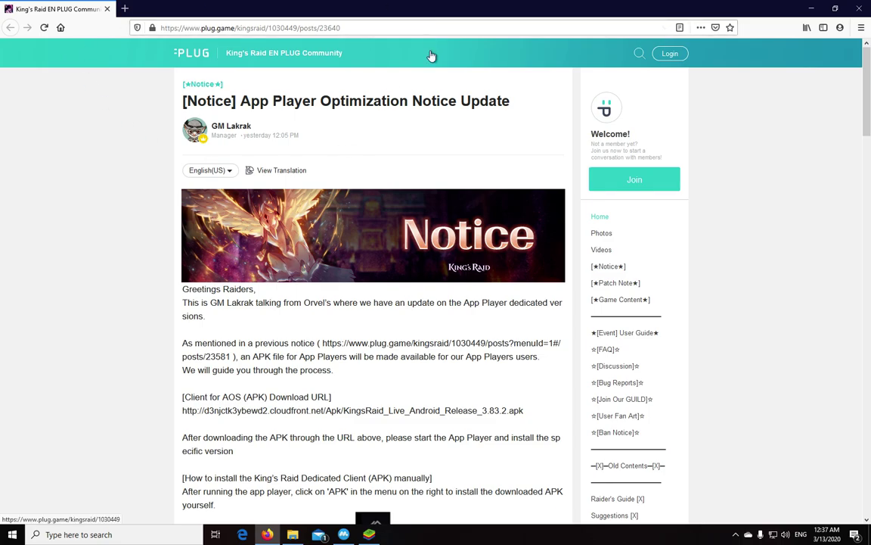
# Read through the App Player notice and select the "[Client for AOS (APK) Download URL]" heading
pyautogui.scroll(-5, 467, 178)
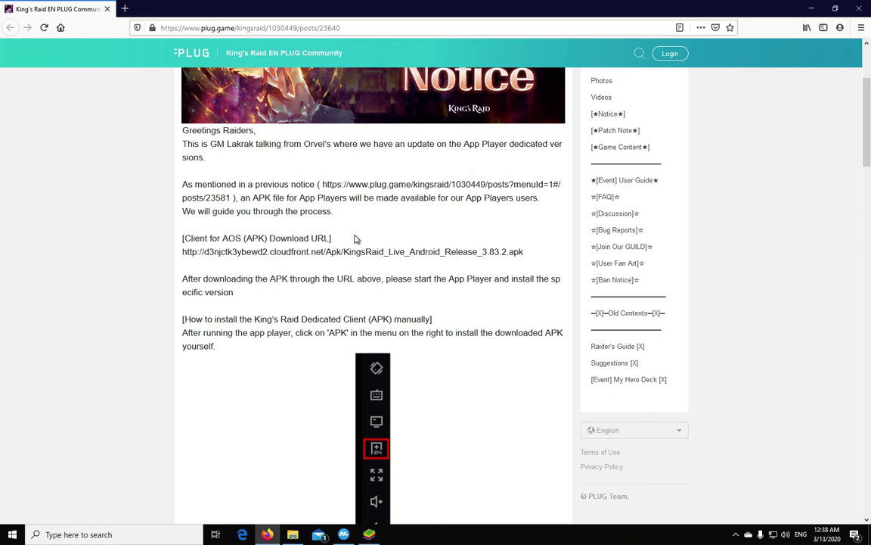
pyautogui.tripleClick(253, 234)
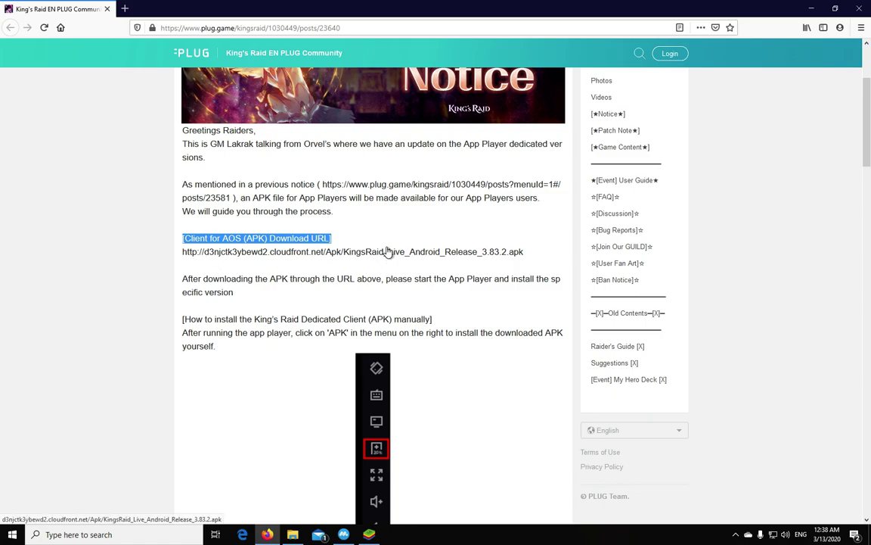
pyautogui.scroll(-2, 388, 252)
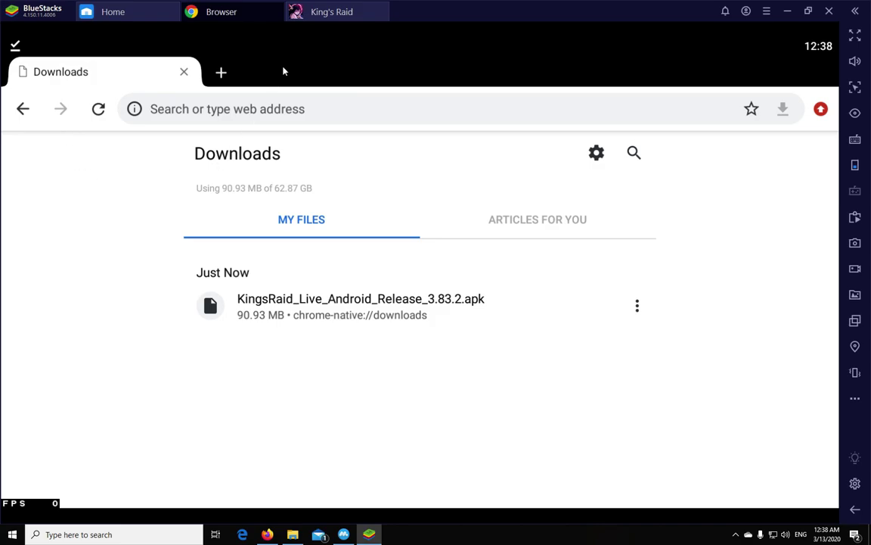
# Switch to the running King's Raid game in BlueStacks and view the stages around Elidora Forest
pyautogui.click(333, 13)
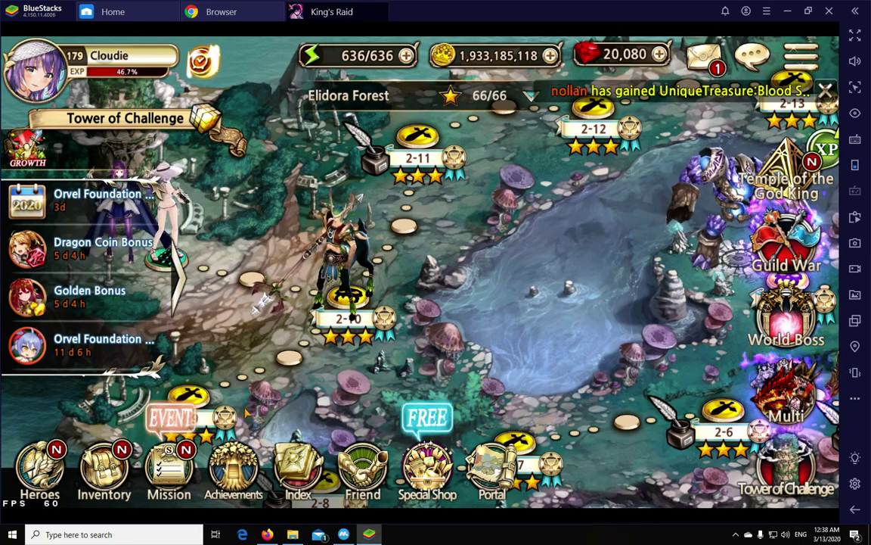
pyautogui.moveTo(282, 505); pyautogui.dragTo(337, 474)
pyautogui.moveTo(425, 336); pyautogui.dragTo(437, 303)
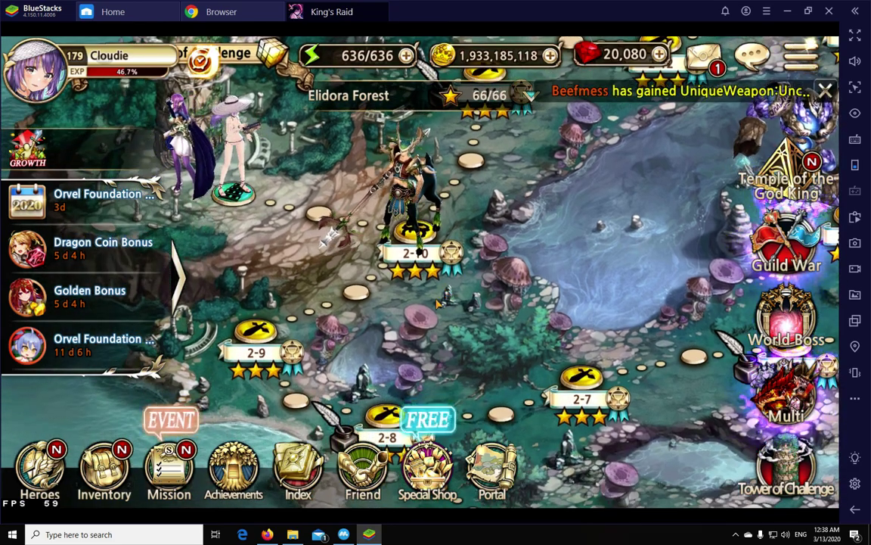
# Switch to the notice in Firefox and copy the KingsRaid_Live_Android_Release_3.83.2.apk download URL
pyautogui.click(268, 536)
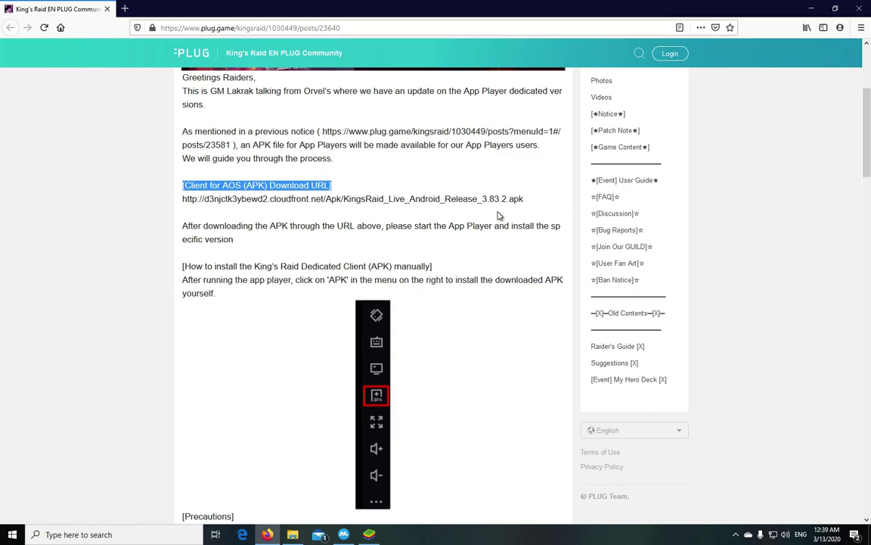
pyautogui.click(533, 202)
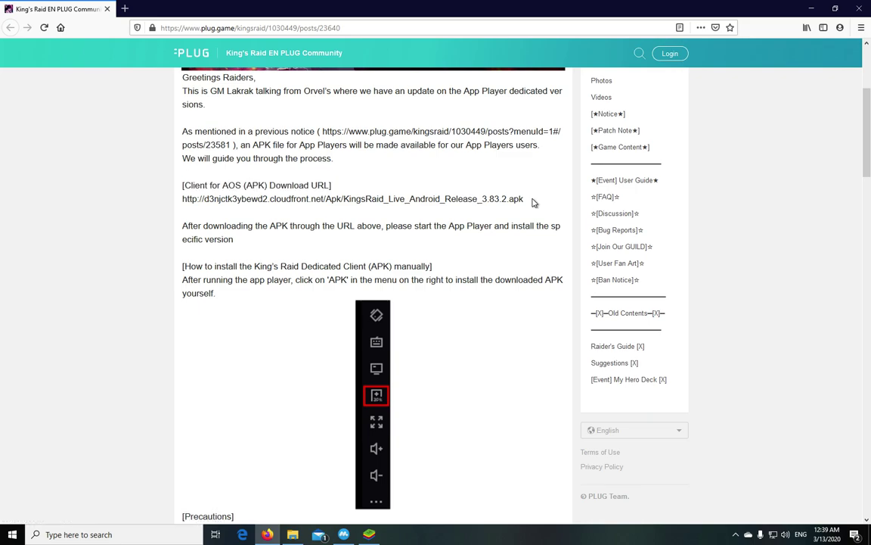
pyautogui.moveTo(532, 202); pyautogui.dragTo(180, 203)
pyautogui.hotkey('ctrl', 'c')
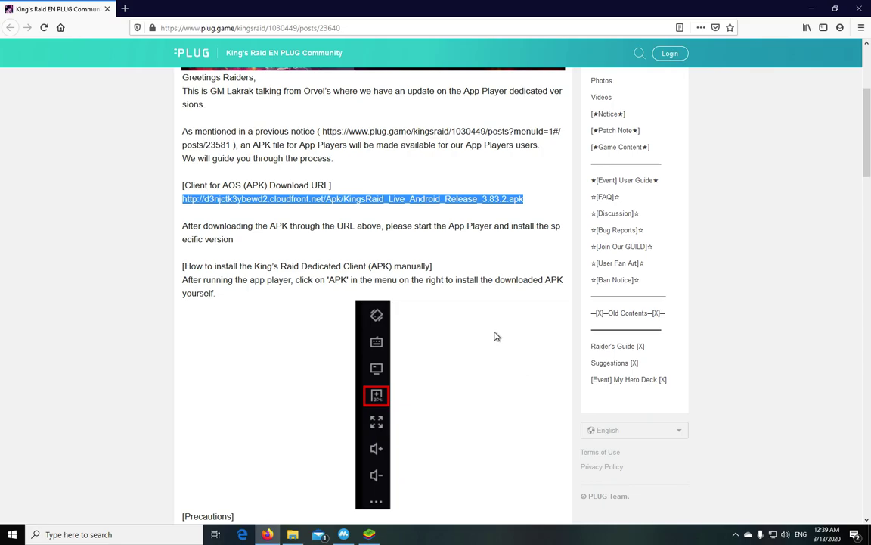
# Switch to BlueStacks, load the copied APK link in its browser, and cancel the repeated file download
pyautogui.scroll(-1, 548, 327)
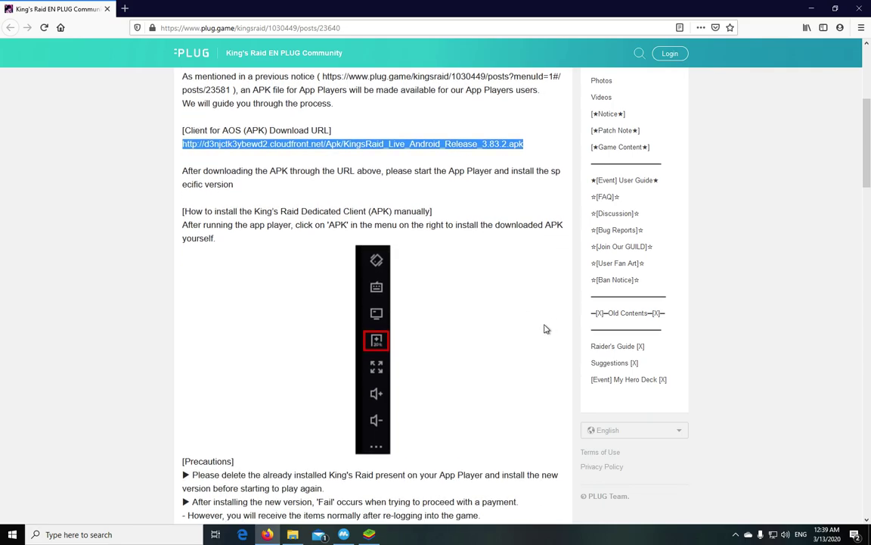
pyautogui.scroll(-2, 547, 328)
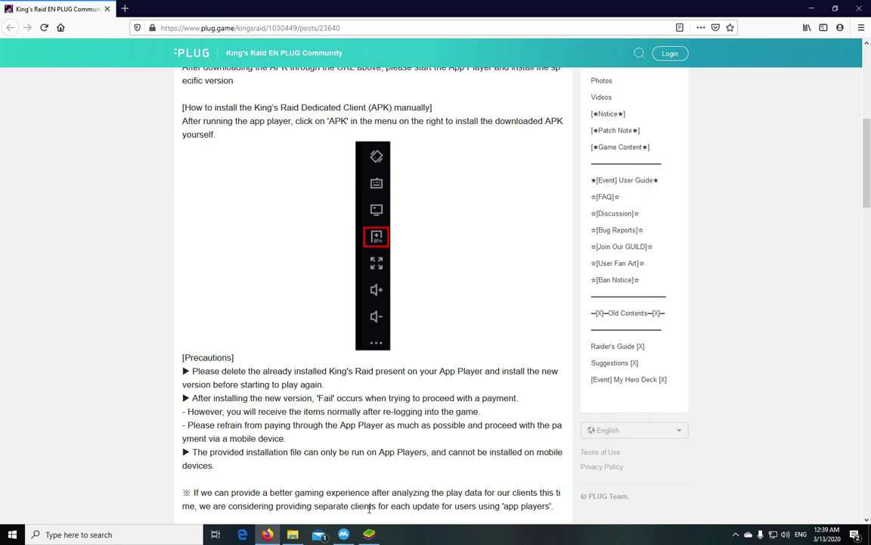
pyautogui.hotkey('alt', 'Tab')
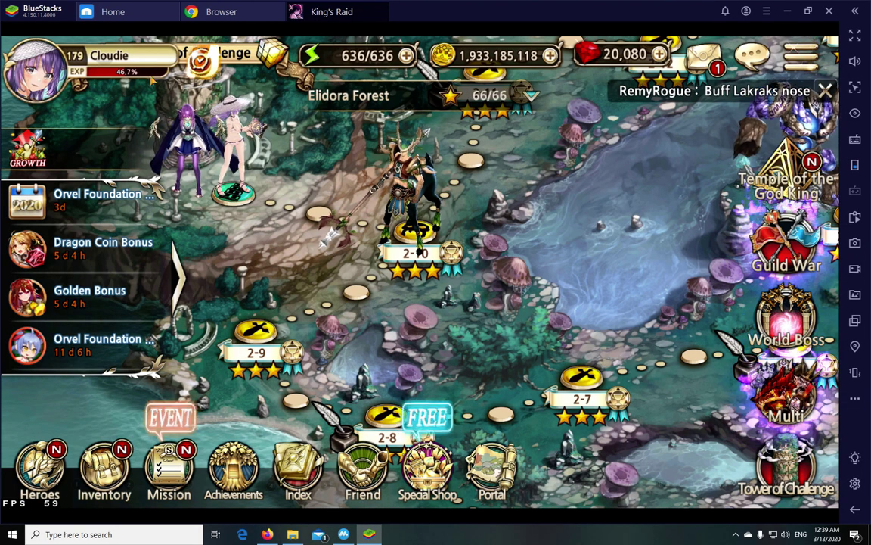
pyautogui.click(235, 9)
pyautogui.click(383, 115)
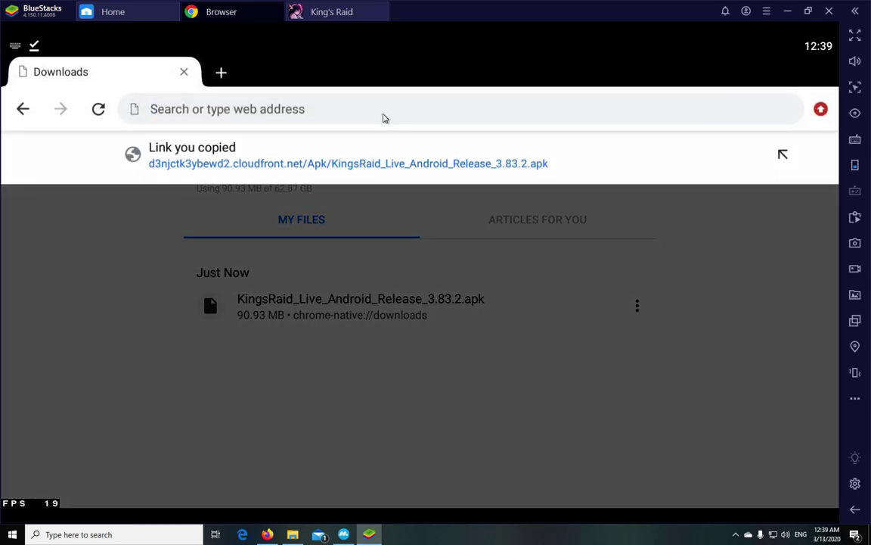
pyautogui.hotkey('ctrl', 'v')
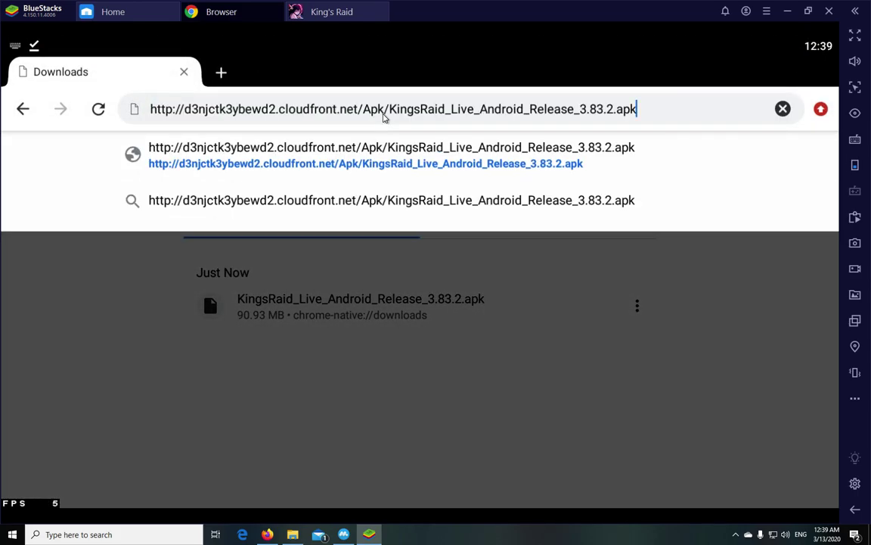
pyautogui.press('Return')
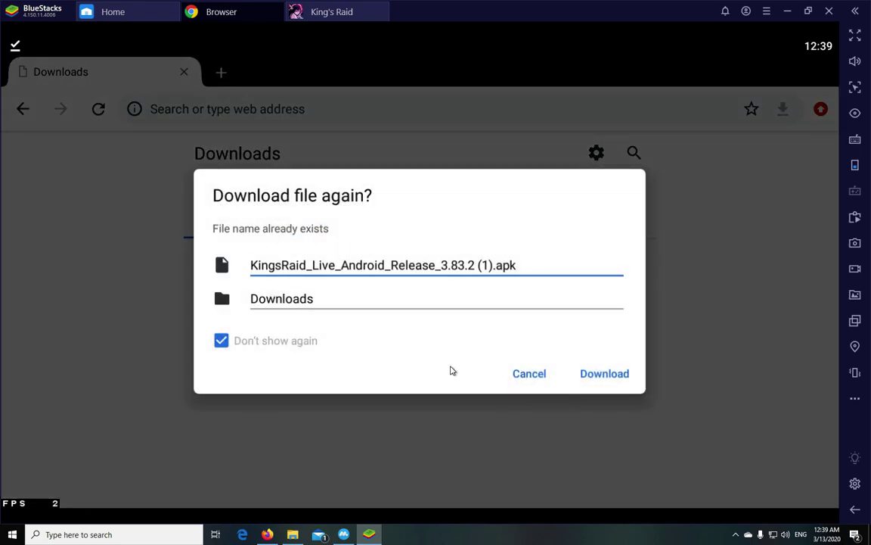
pyautogui.click(517, 376)
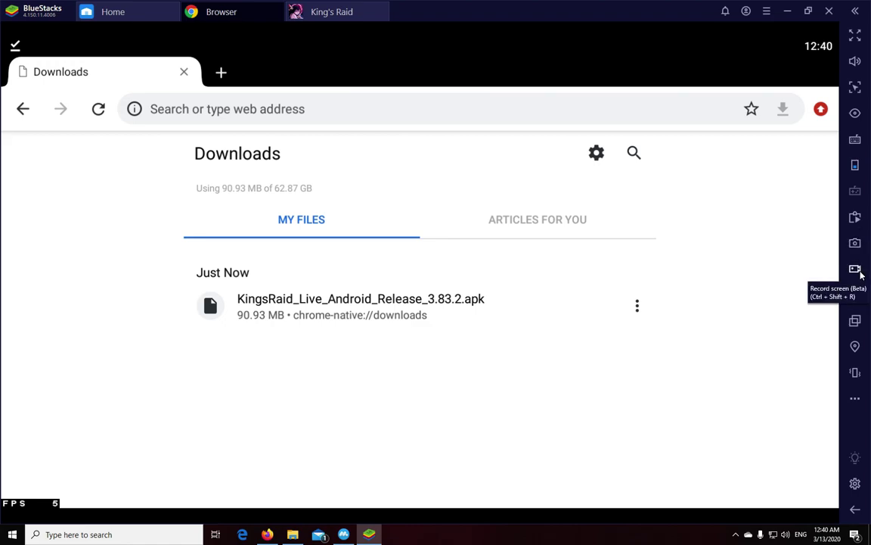
# Switch to MuMu App Player to look at its APK install option, and return to the BlueStacks downloads page
pyautogui.click(344, 534)
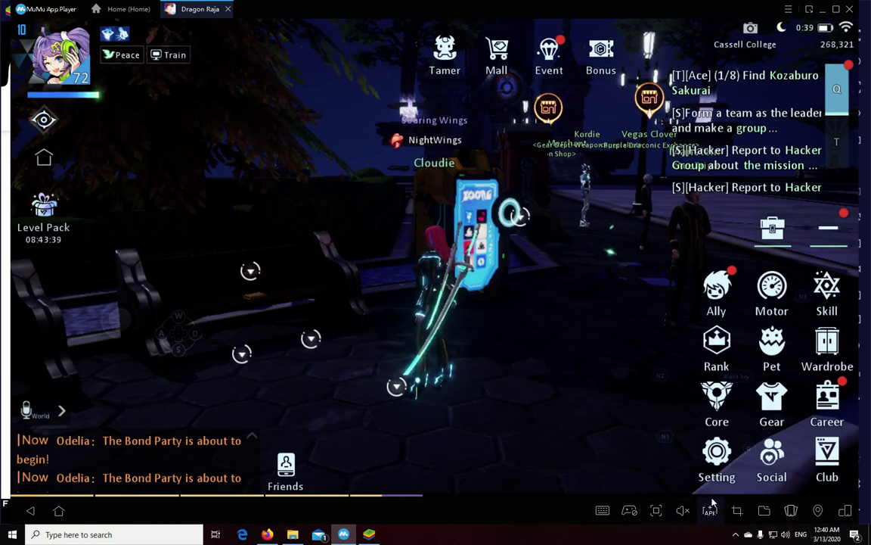
pyautogui.hotkey('alt', 'Tab')
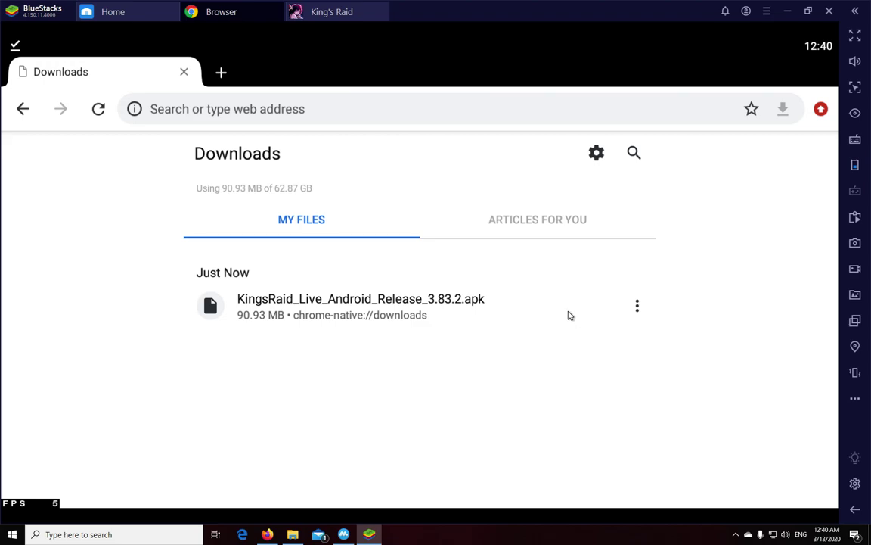
# Switch to Firefox and review the notice's precautions, highlighting the lines about payment failure, receiving items and paying via a mobile device
pyautogui.click(268, 534)
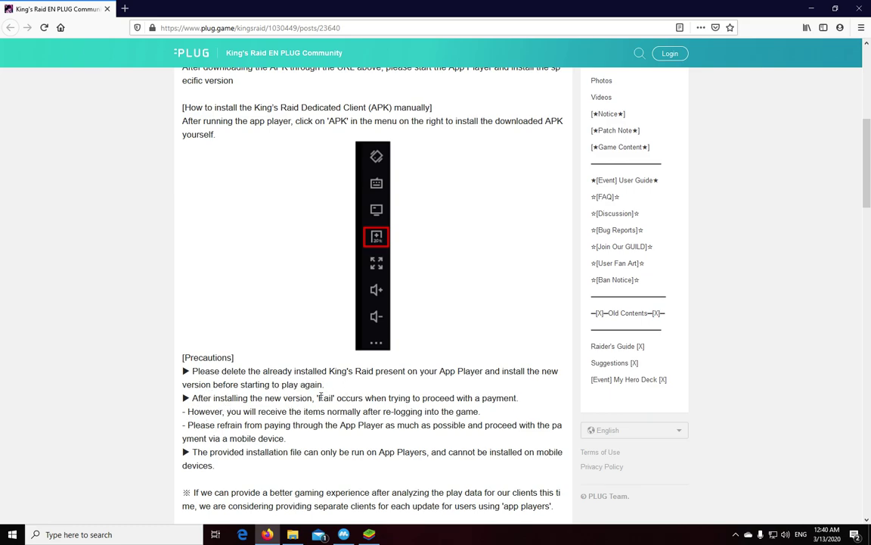
pyautogui.moveTo(317, 398); pyautogui.dragTo(534, 403)
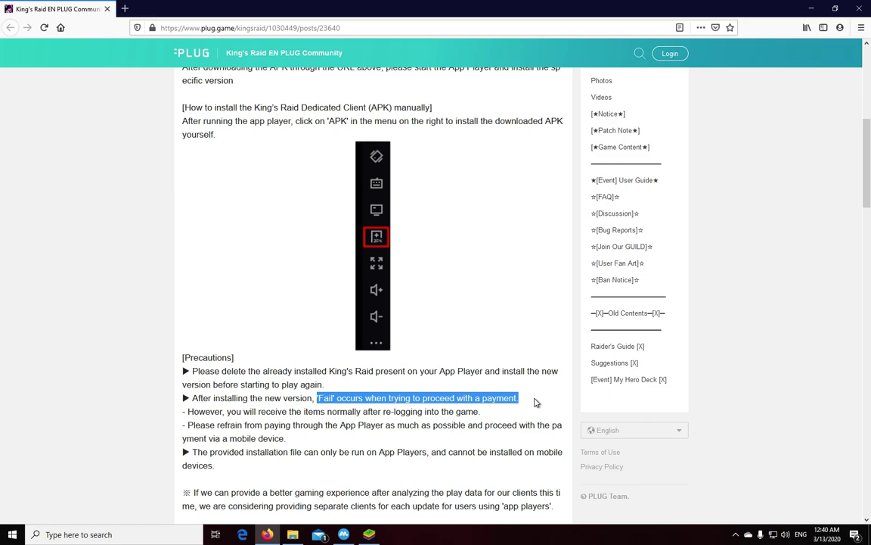
pyautogui.click(188, 411)
pyautogui.moveTo(187, 411); pyautogui.dragTo(363, 412)
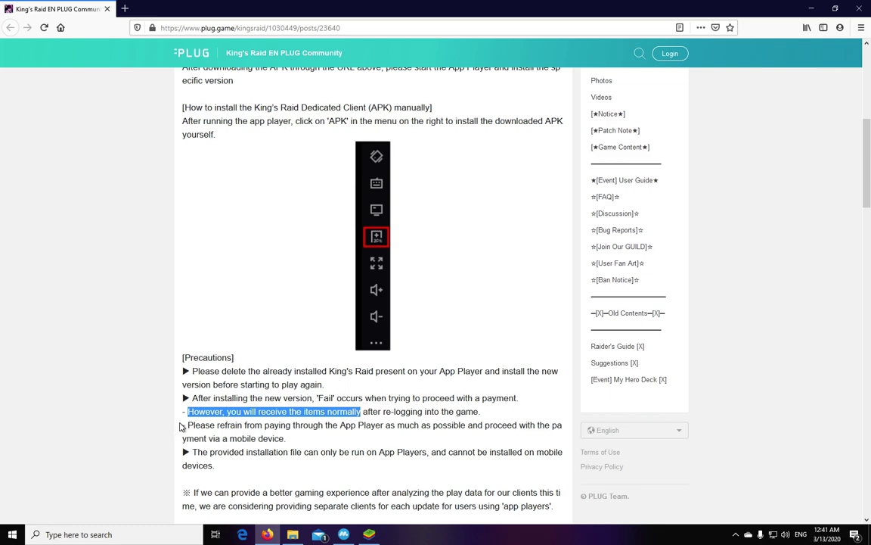
pyautogui.moveTo(188, 423); pyautogui.dragTo(309, 442)
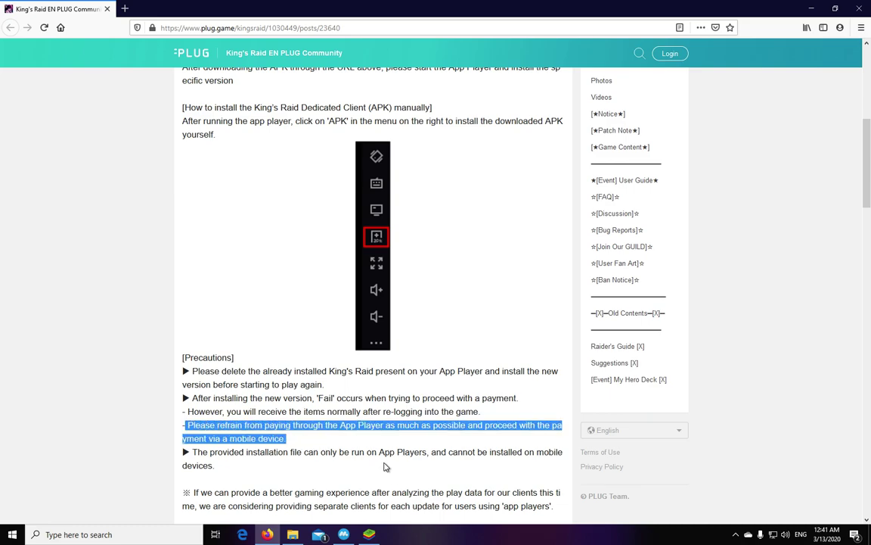
pyautogui.scroll(3, 401, 453)
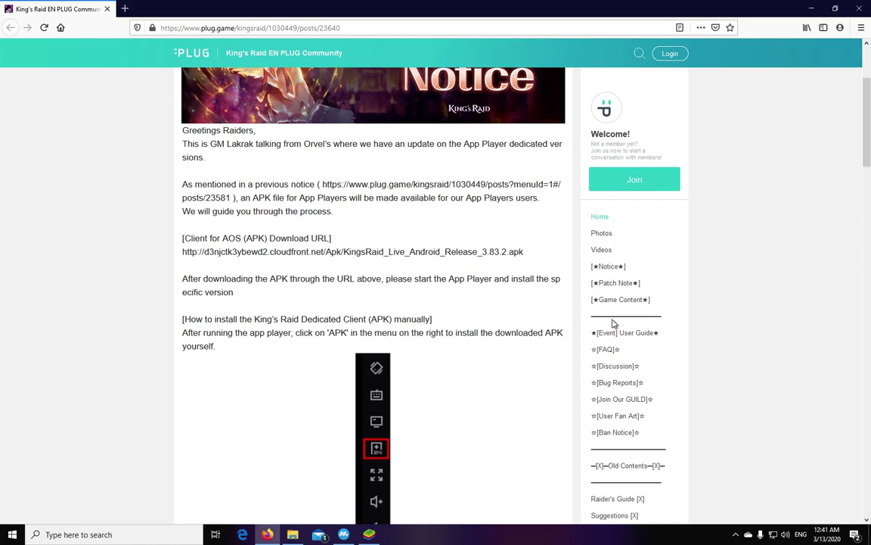
pyautogui.scroll(-4, 446, 306)
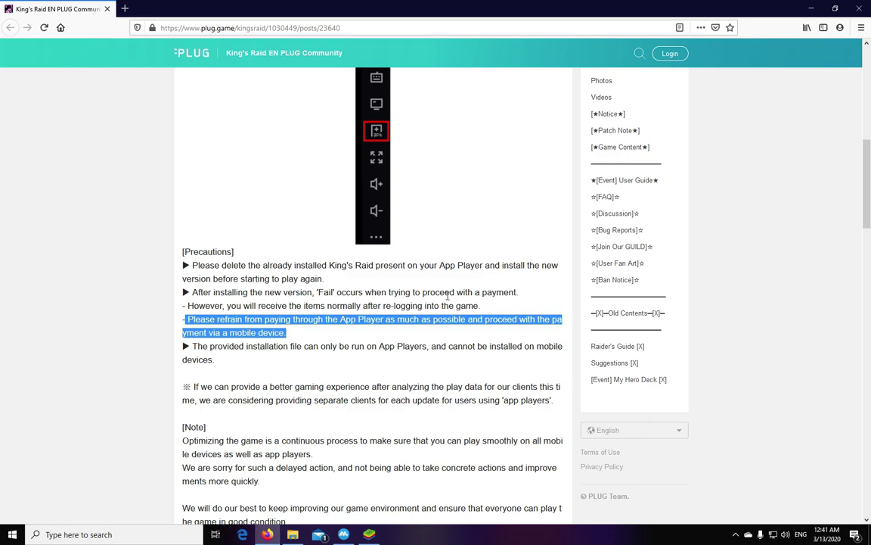
pyautogui.scroll(-3, 452, 293)
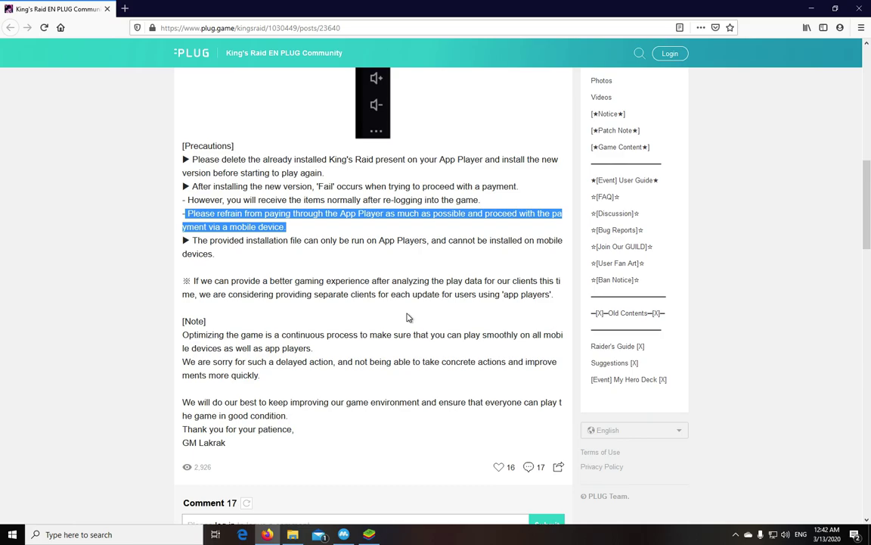
pyautogui.scroll(10, 407, 317)
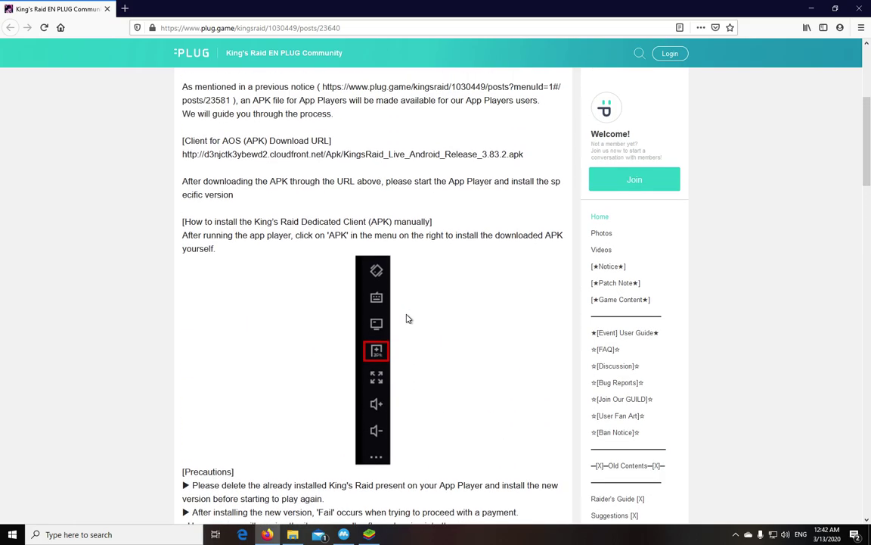
# Switch to BlueStacks and bring up the running King's Raid game
pyautogui.click(371, 516)
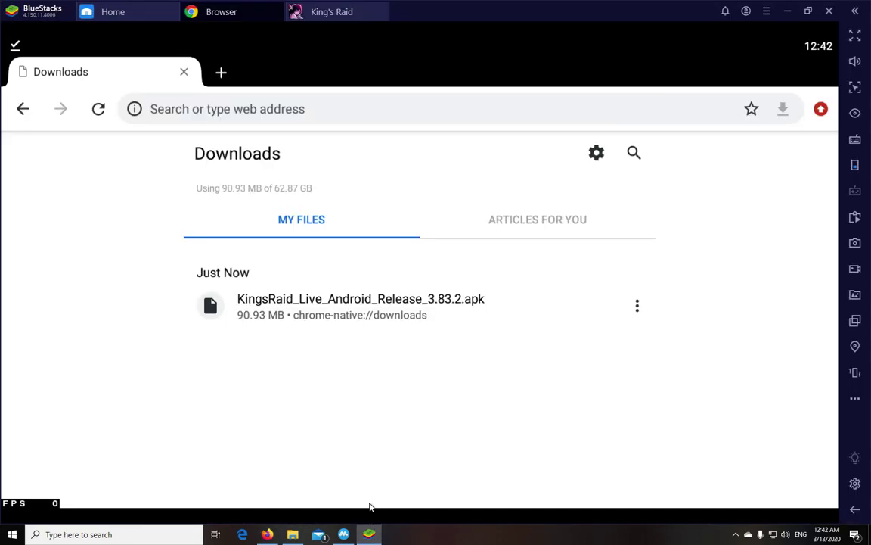
pyautogui.click(305, 21)
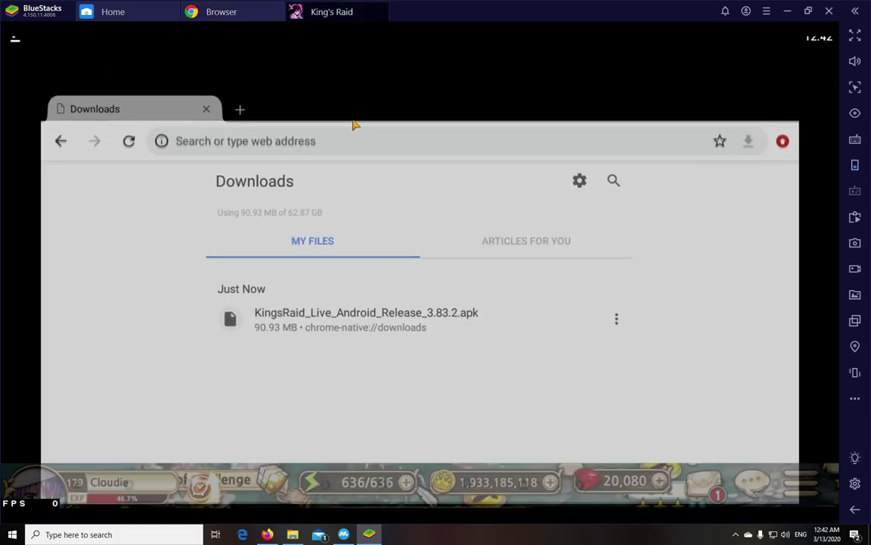